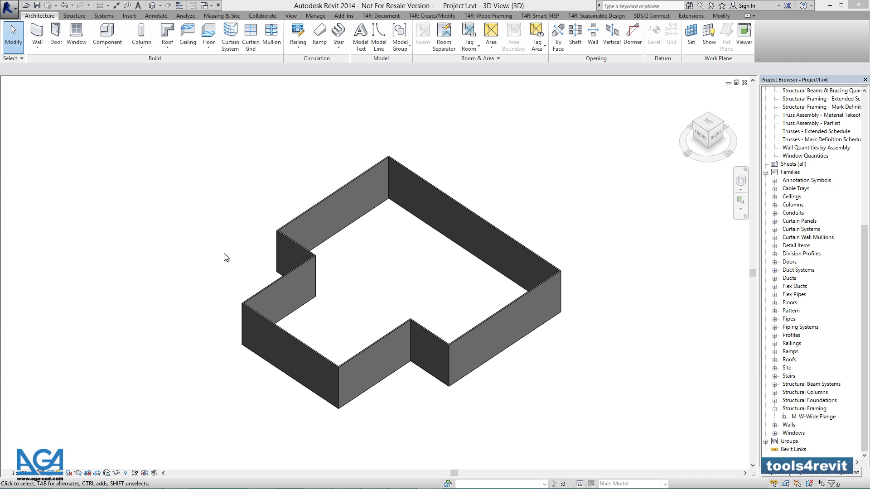
Start a roof by footprint with boundary lines picked from the whole wall chain
left_click(167, 33)
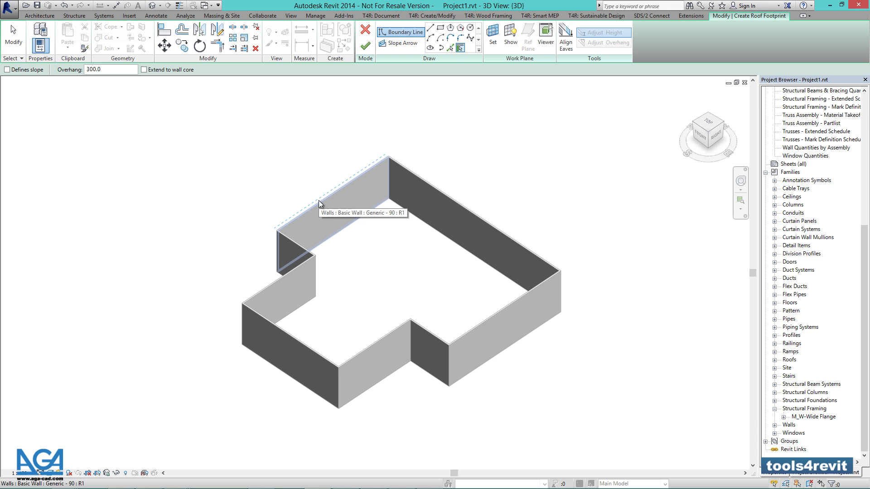
key("Tab")
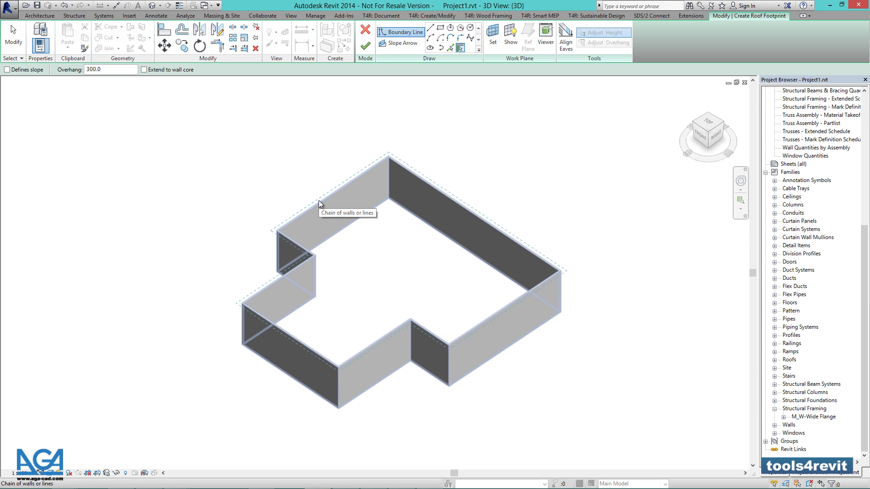
left_click(318, 201)
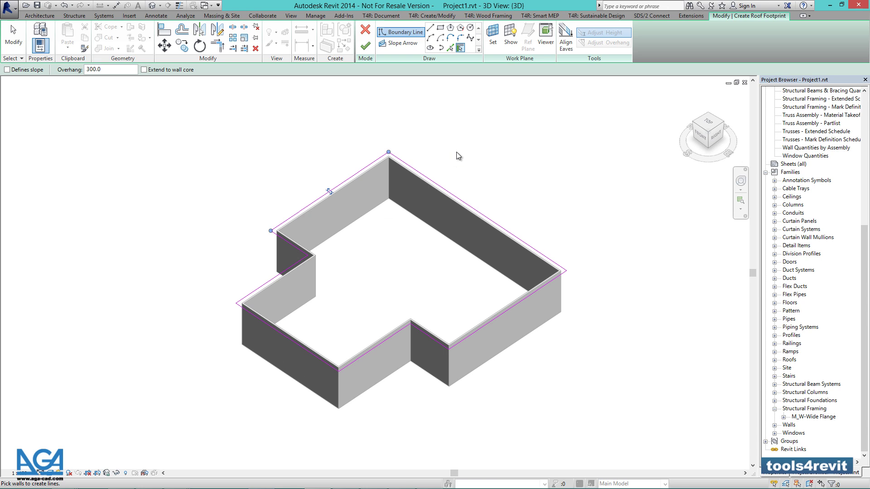
key("Escape")
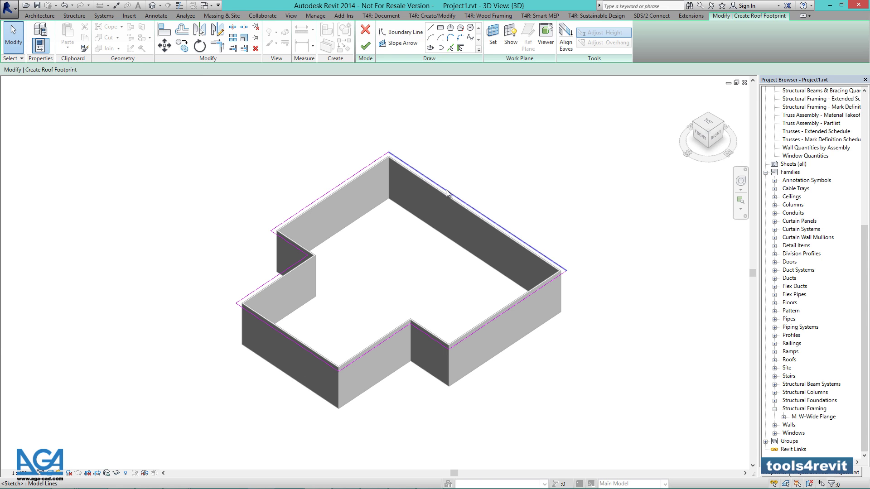
Make the top, front, left and notch boundary lines slope-defining with a 600 overhang
left_click(446, 189)
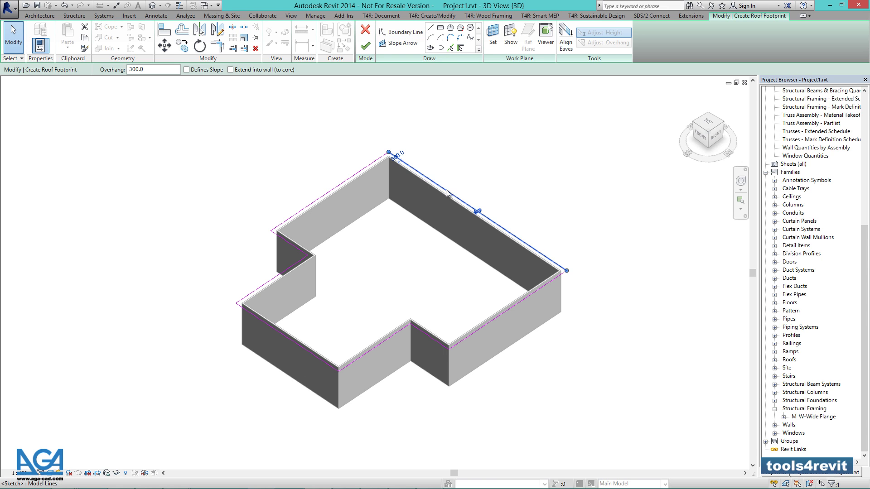
left_click(394, 336, "ctrl")
left_click(278, 333, "ctrl")
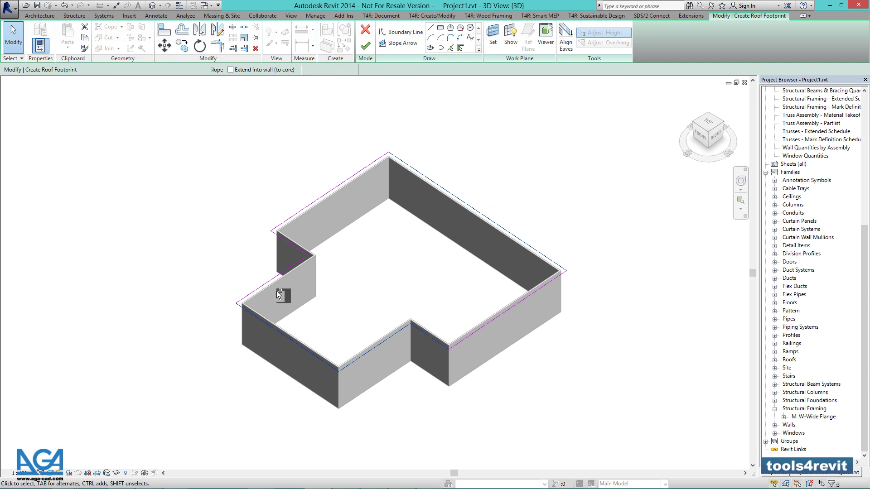
left_click(276, 276, "ctrl")
left_click(287, 246, "ctrl")
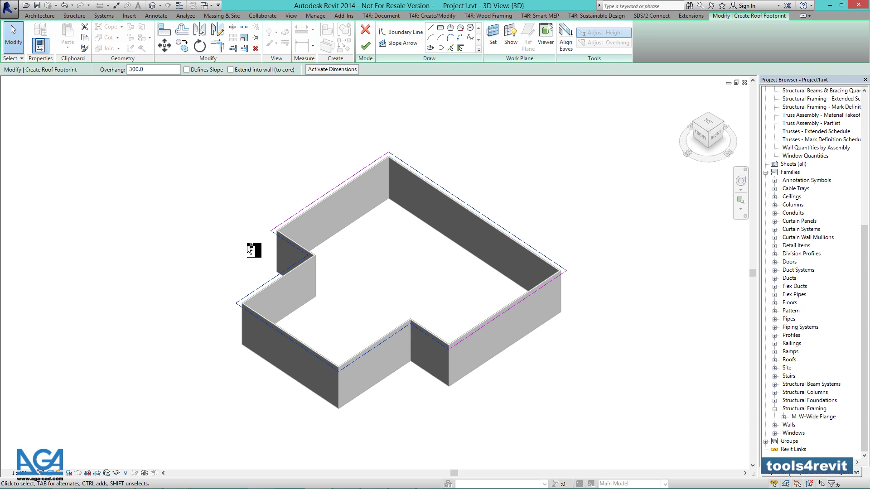
left_click(187, 71)
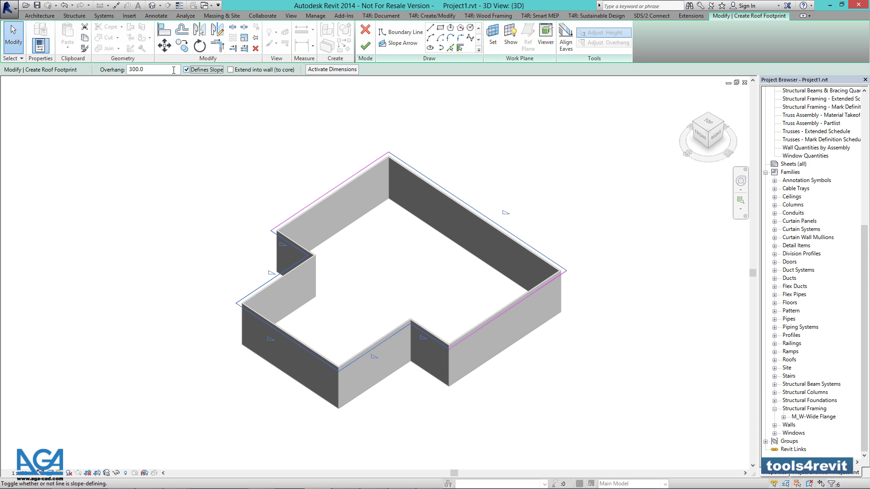
left_click_drag(153, 70, 125, 70)
type("600")
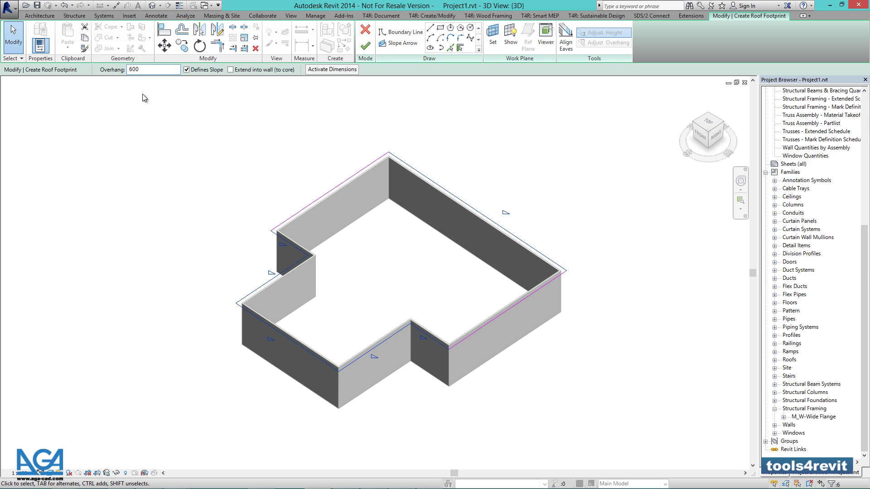
key("Return")
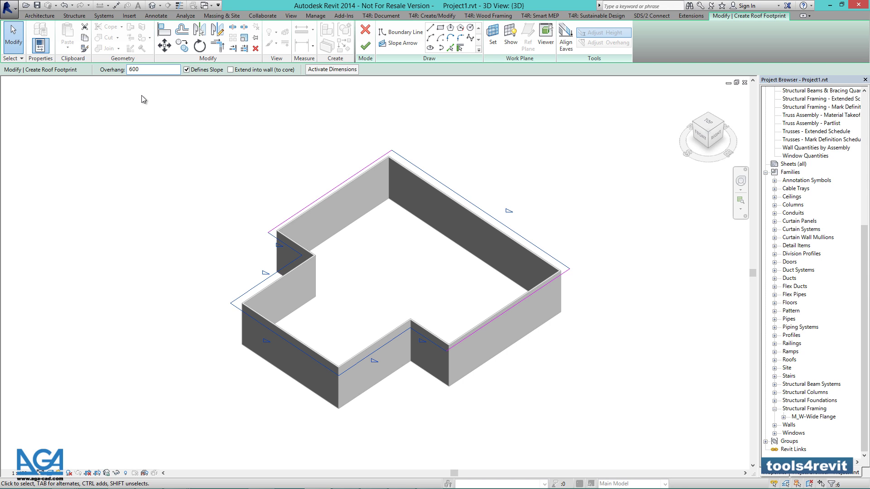
Finish the footprint sketch to create the roof, then select the roof
left_click(367, 47)
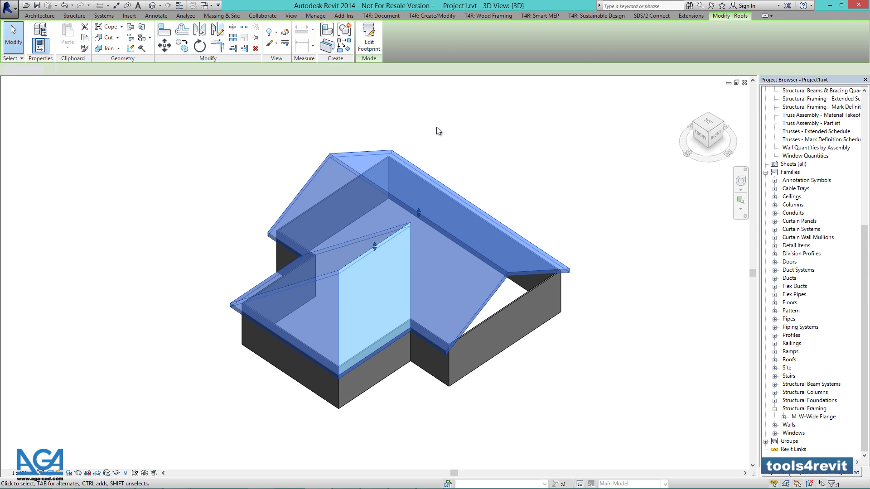
left_click(436, 128)
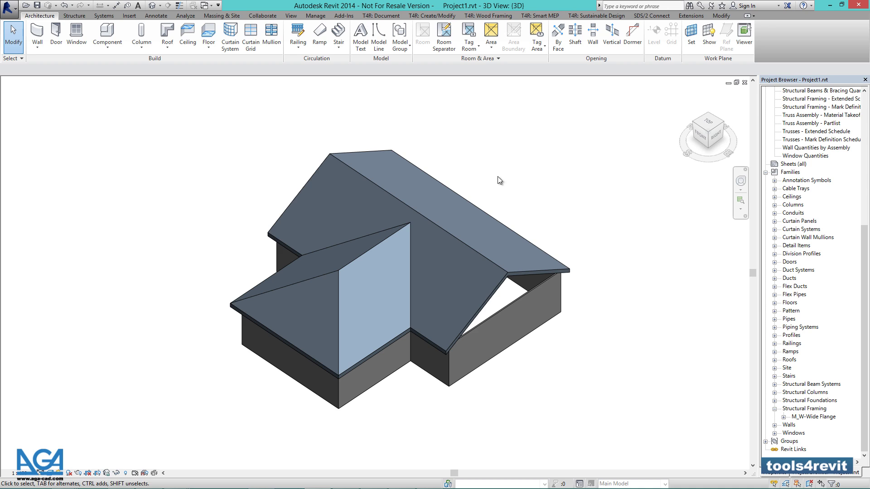
left_click(432, 222)
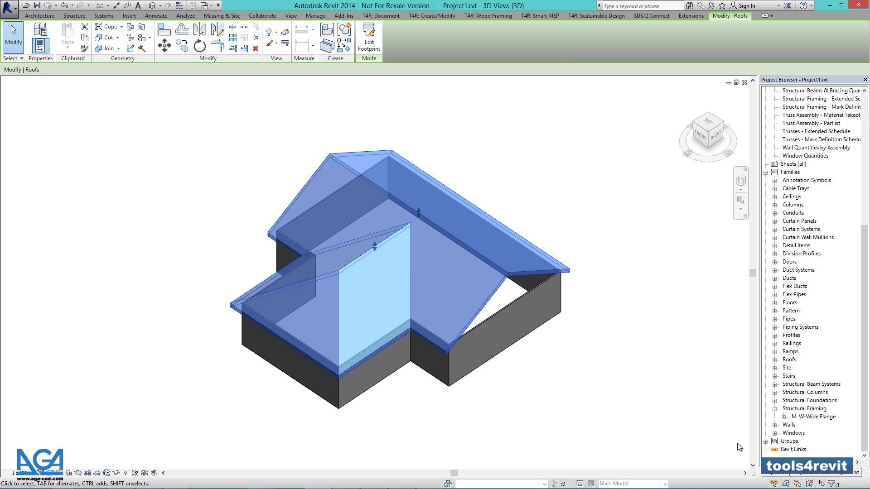
left_click(786, 476)
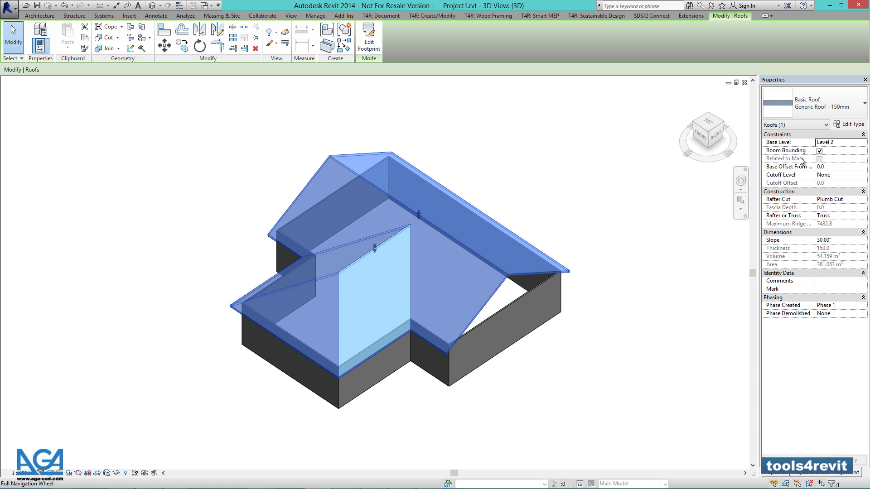
left_click(848, 125)
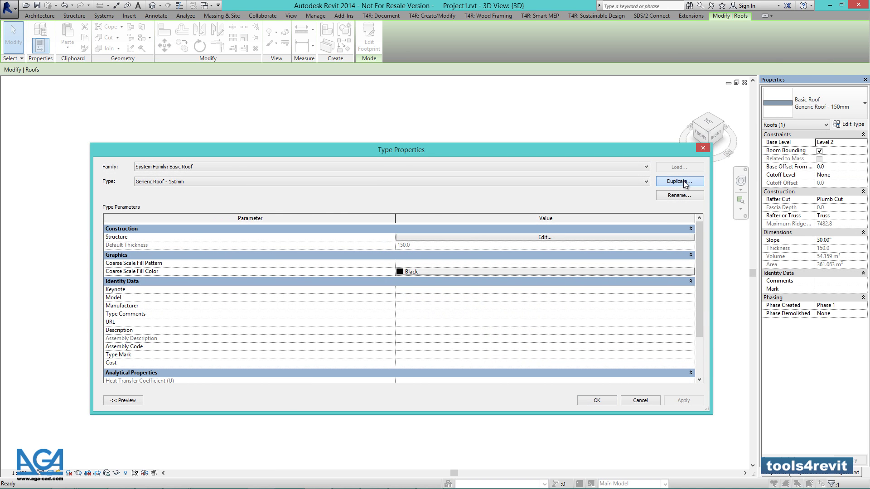
Duplicate the roof type as 'Generic Roof - 75mm' with a 75 mm structure layer
left_click(693, 184)
left_click_drag(324, 190, 306, 190)
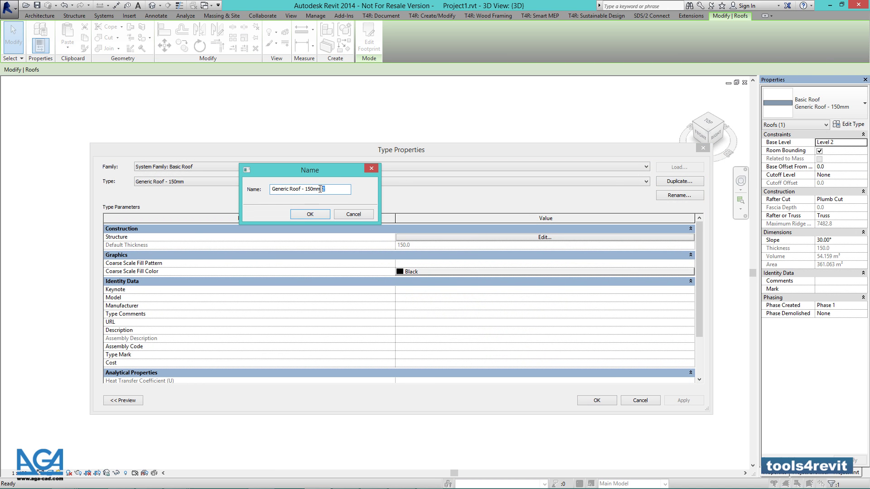
type("75")
type("mm")
left_click(311, 214)
left_click(454, 236)
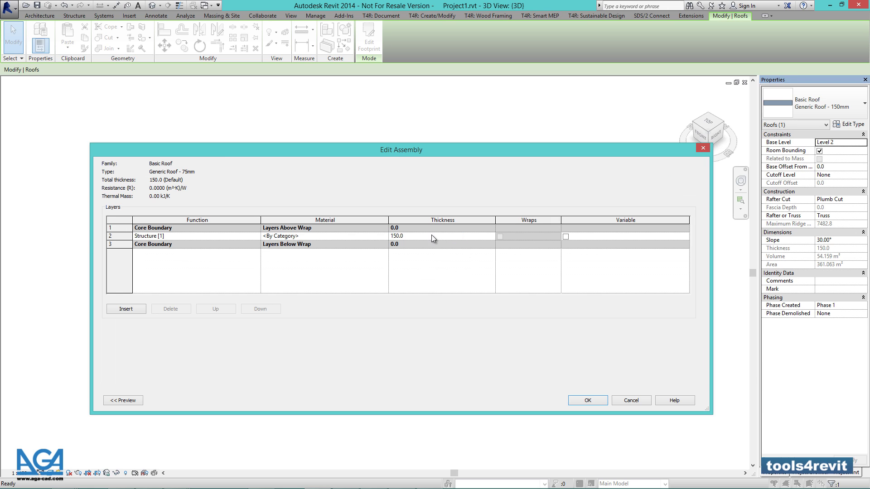
left_click(432, 237)
type("75")
left_click(595, 402)
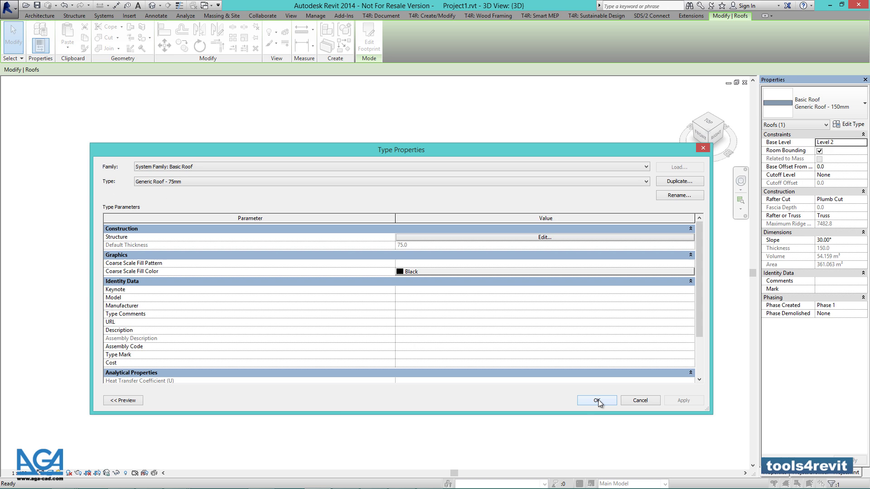
Apply the 75 mm roof type and override the roof's surface transparency to about 80%
left_click(598, 401)
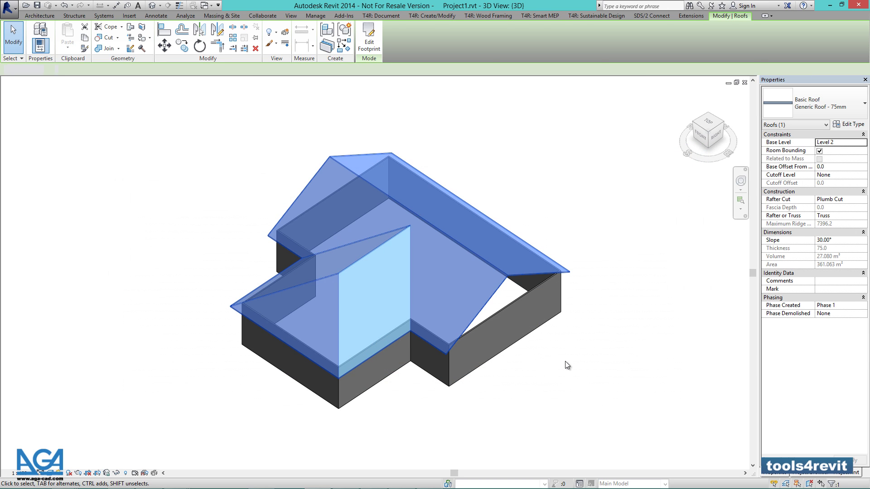
left_click(543, 379)
left_click(466, 246)
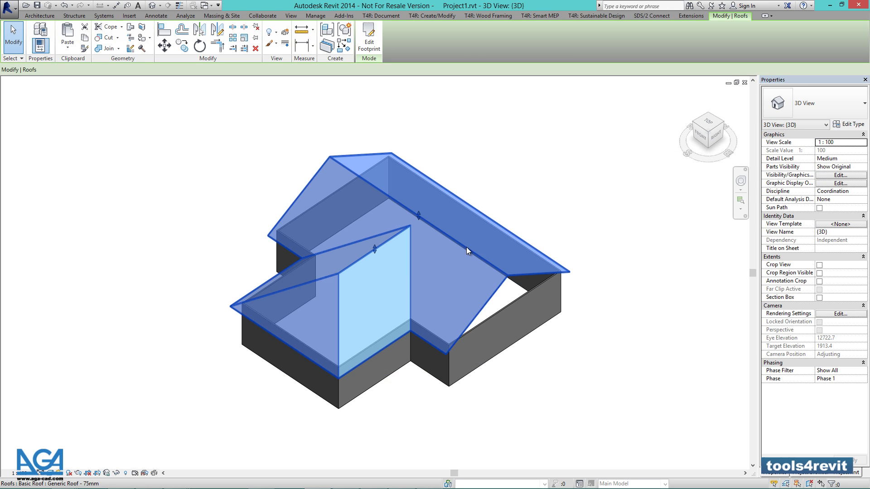
right_click(467, 247)
mouse_move(512, 299)
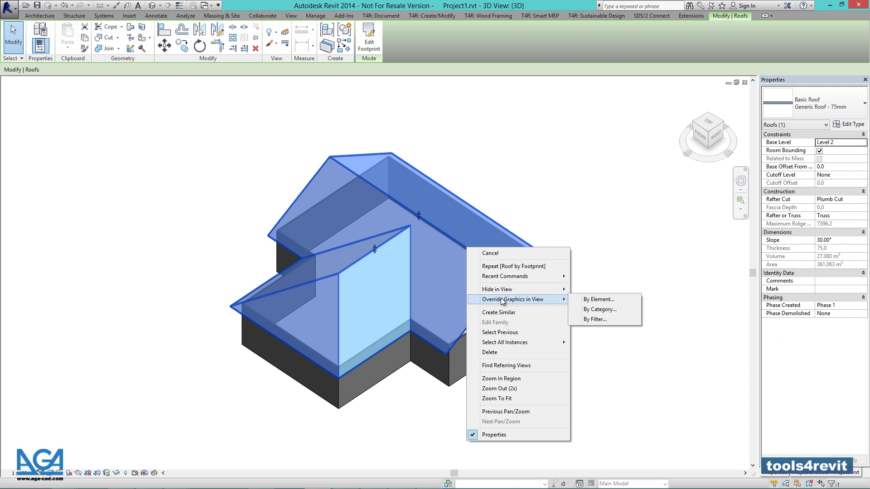
left_click(589, 300)
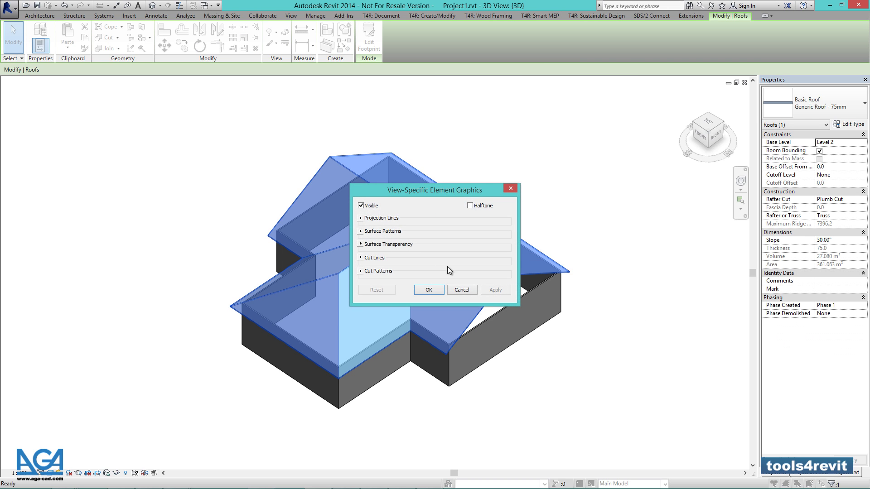
left_click(367, 244)
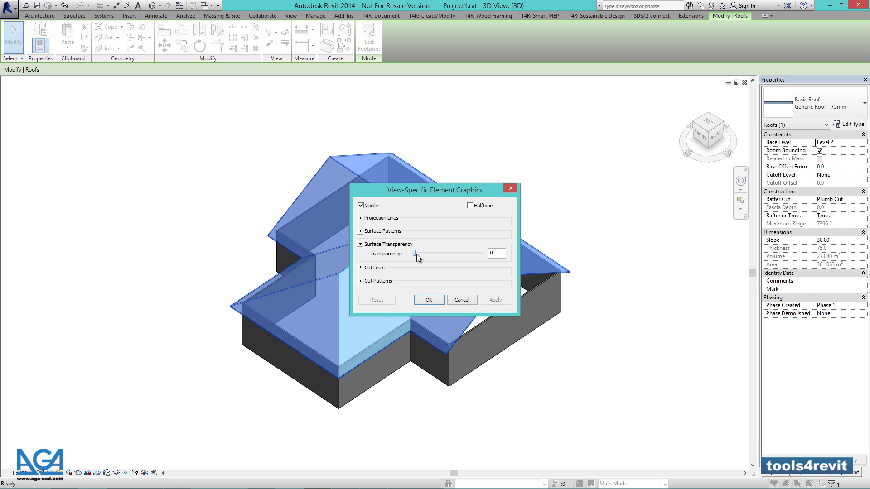
left_click_drag(412, 255, 468, 254)
left_click(501, 301)
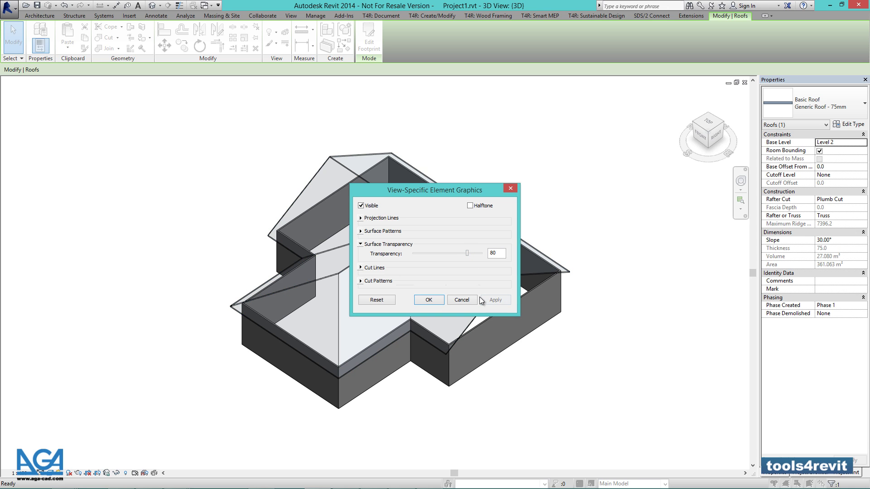
left_click(432, 299)
Orbit the 3D view slightly to check the see-through roof over the walls
left_click(503, 200)
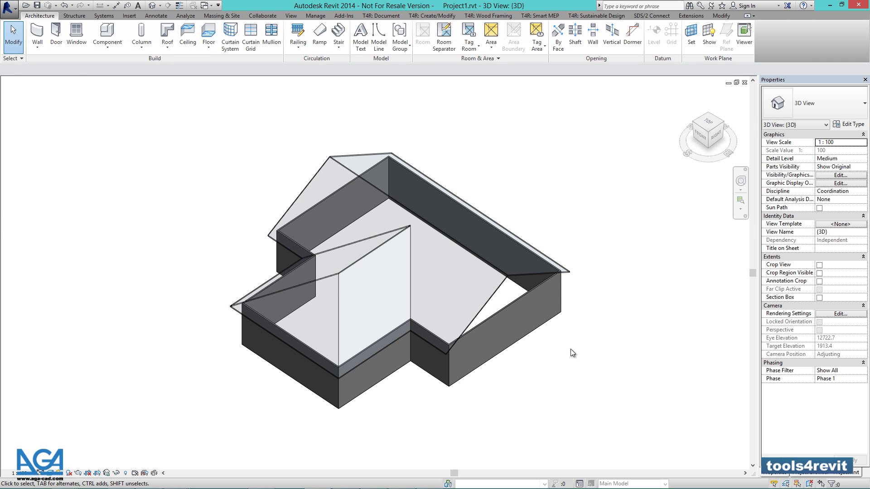
mouse_move(539, 379)
middle_mouse_down("shift")
mouse_move(544, 353)
mouse_move(521, 374)
mouse_move(529, 376)
middle_mouse_up("shift")
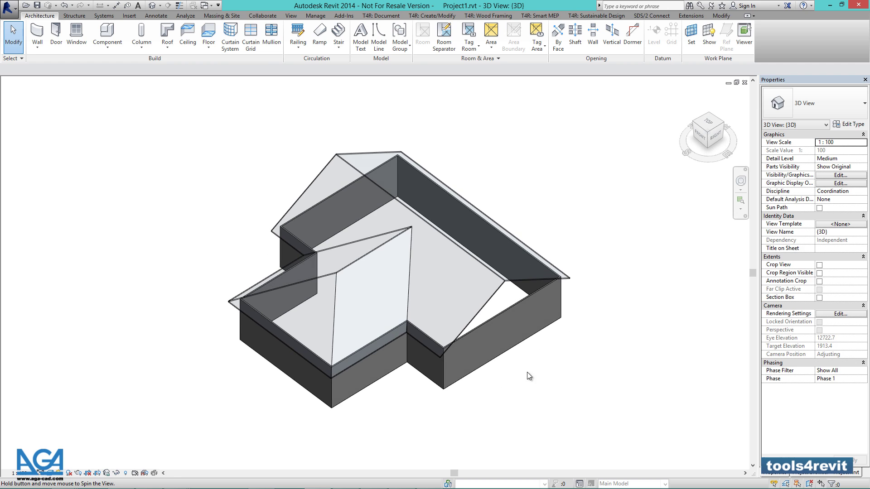
left_click(476, 262)
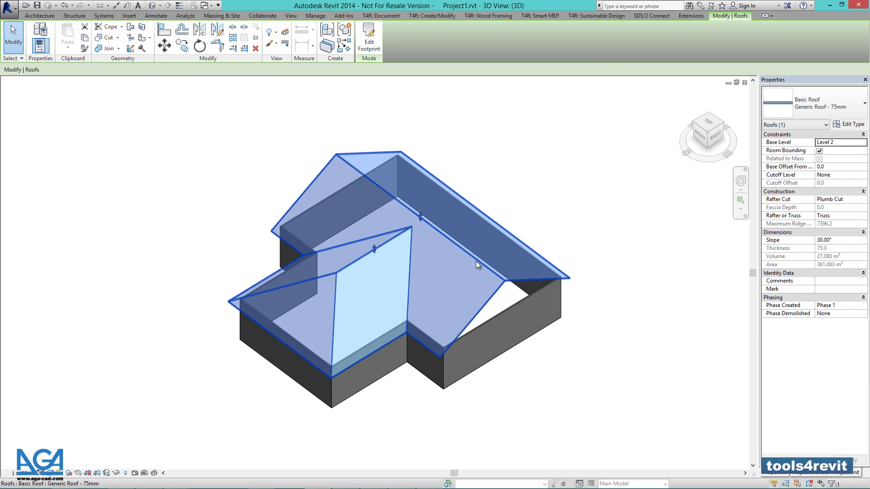
left_click(490, 180)
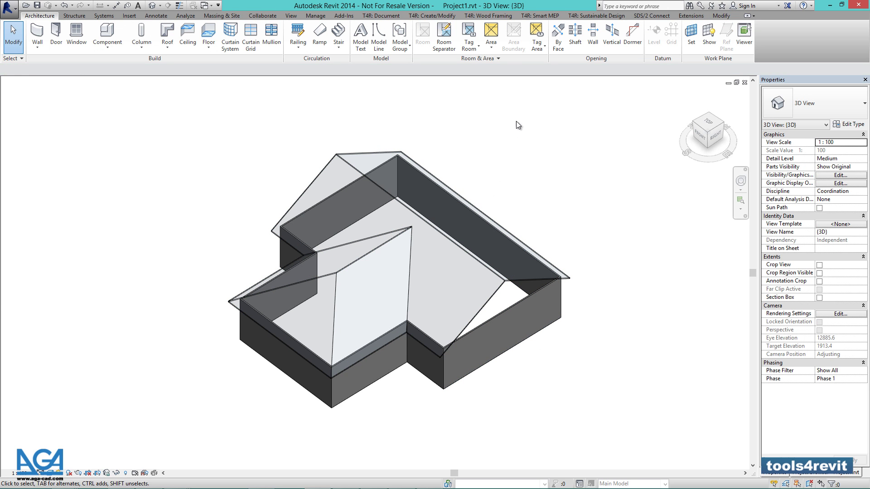
Float the Truss+RT panel from Wood Framing and choose Configurations > Load Truss Types
left_click(504, 18)
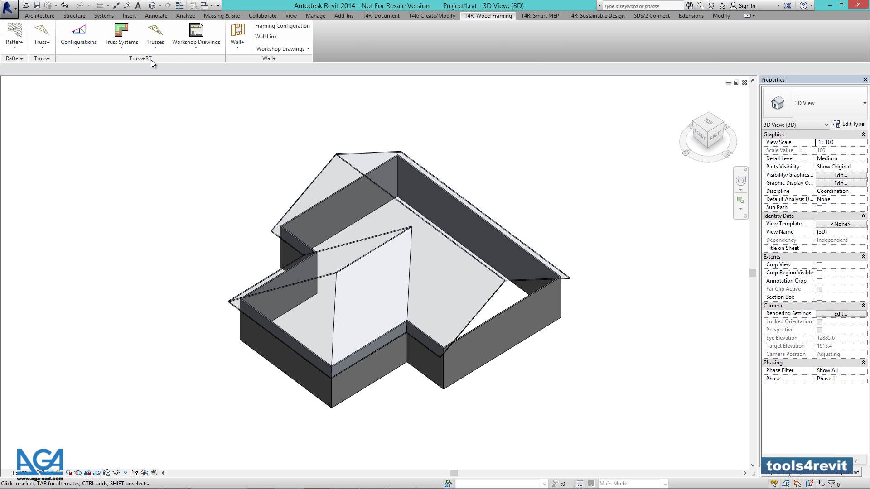
left_click_drag(152, 61, 180, 158)
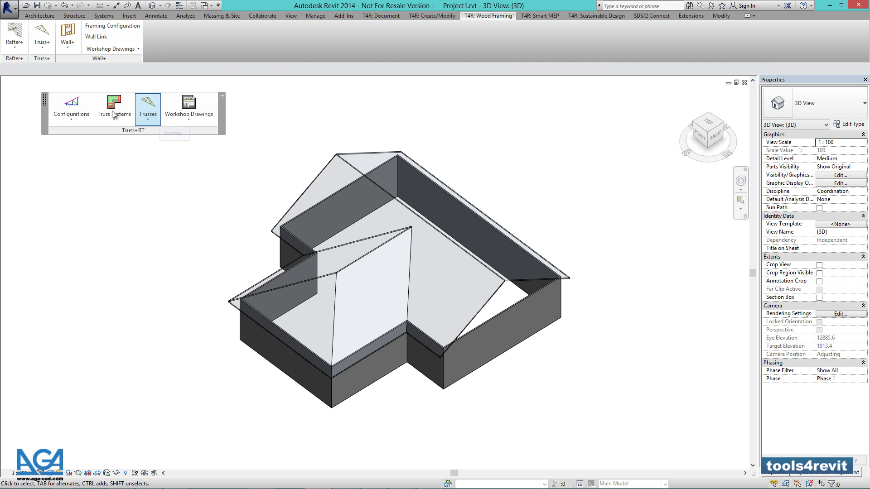
left_click(69, 116)
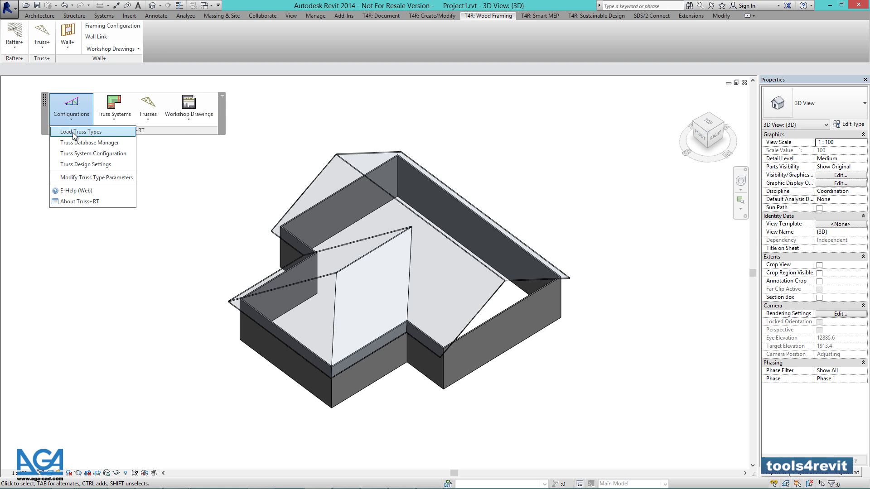
left_click(73, 133)
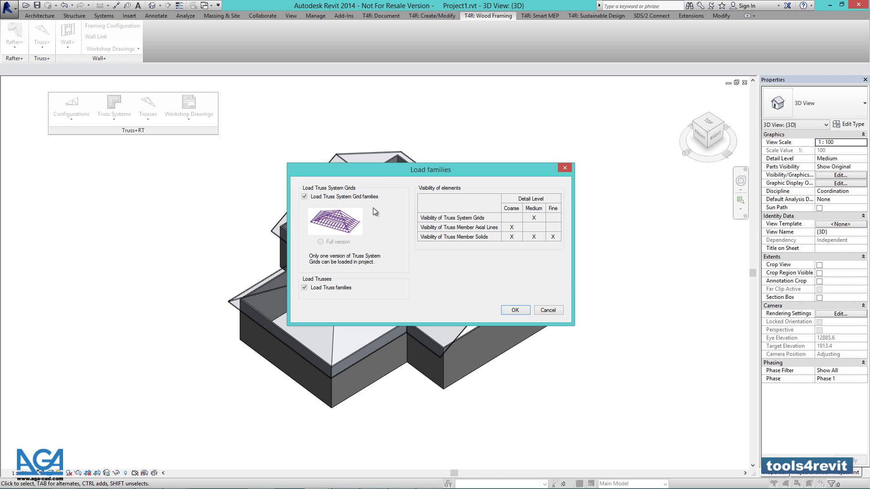
Confirm loading the truss system grid and truss families, ending with 24 families loaded
left_click(514, 310)
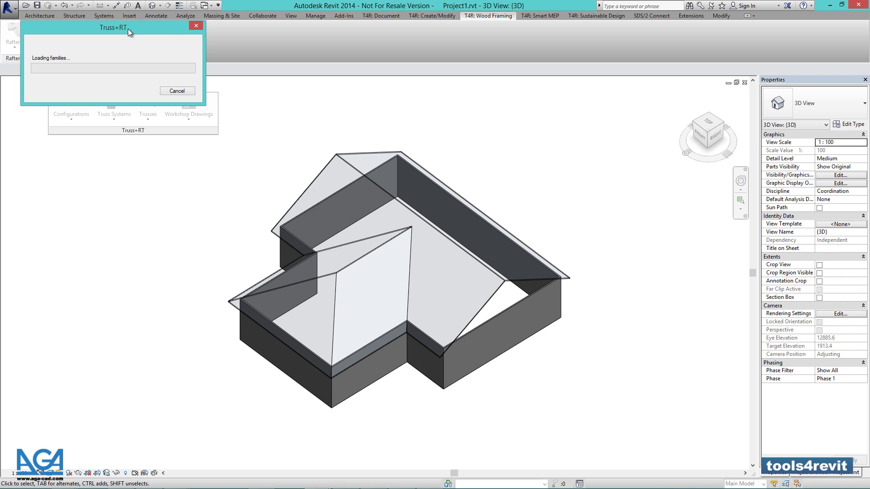
left_click_drag(128, 29, 383, 120)
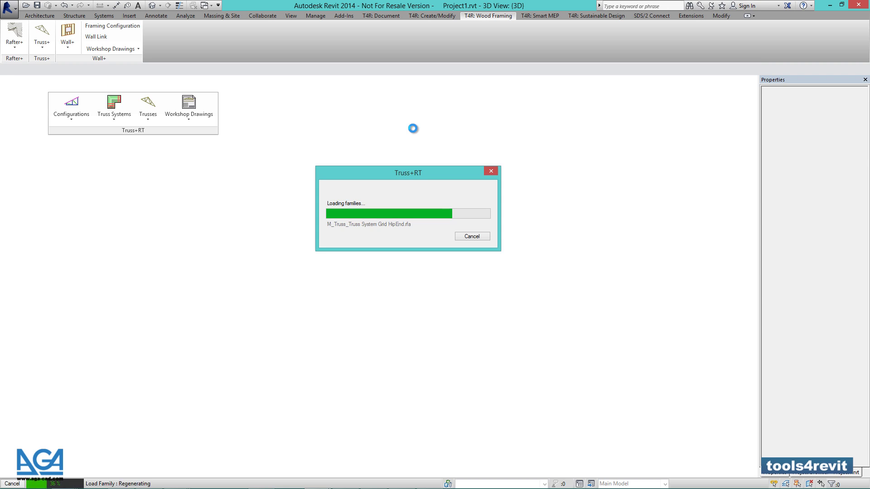
left_click_drag(113, 114, 384, 214)
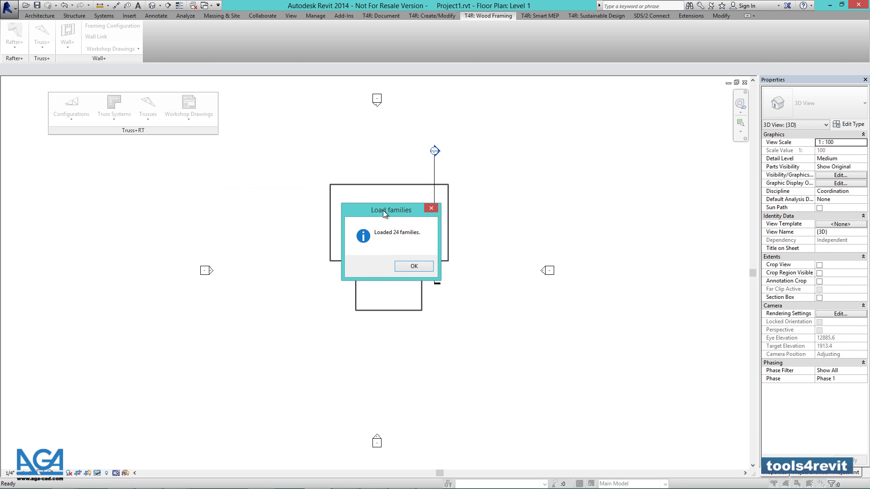